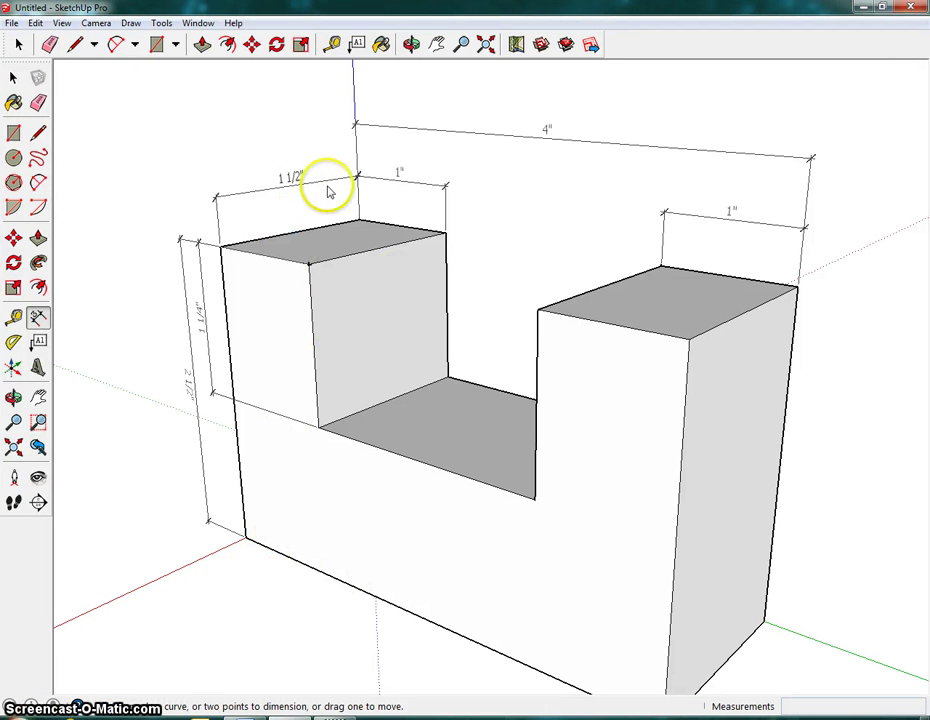
# Zoom out and pan until the finished notched block is off screen, leaving empty ground.
pyautogui.click(437, 44)
pyautogui.scroll(-4, 537, 312)
pyautogui.scroll(-1, 537, 312)
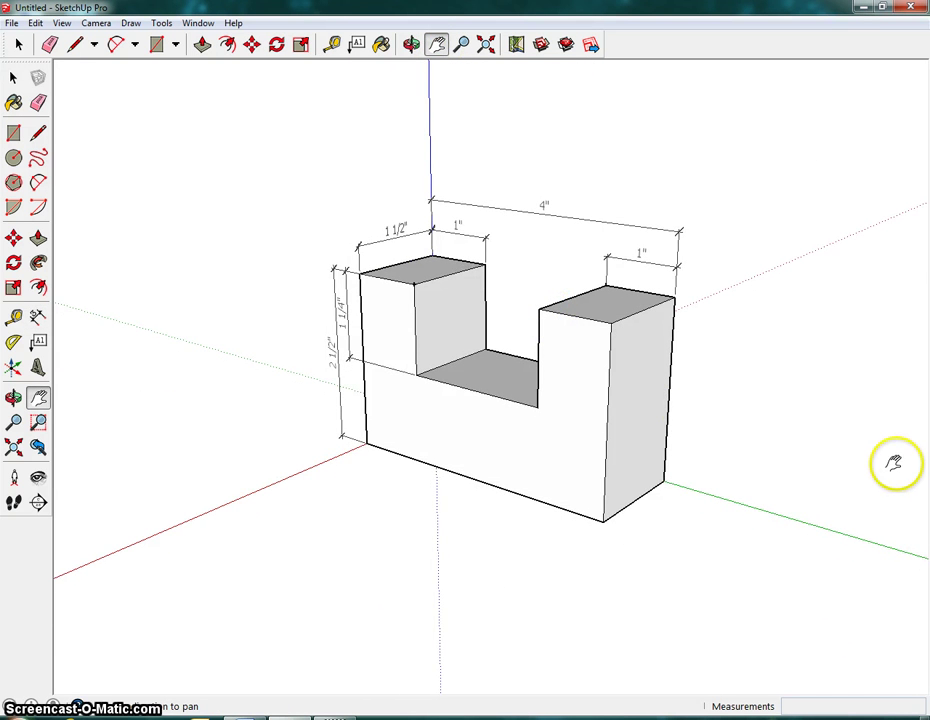
pyautogui.moveTo(894, 494); pyautogui.dragTo(88, 345)
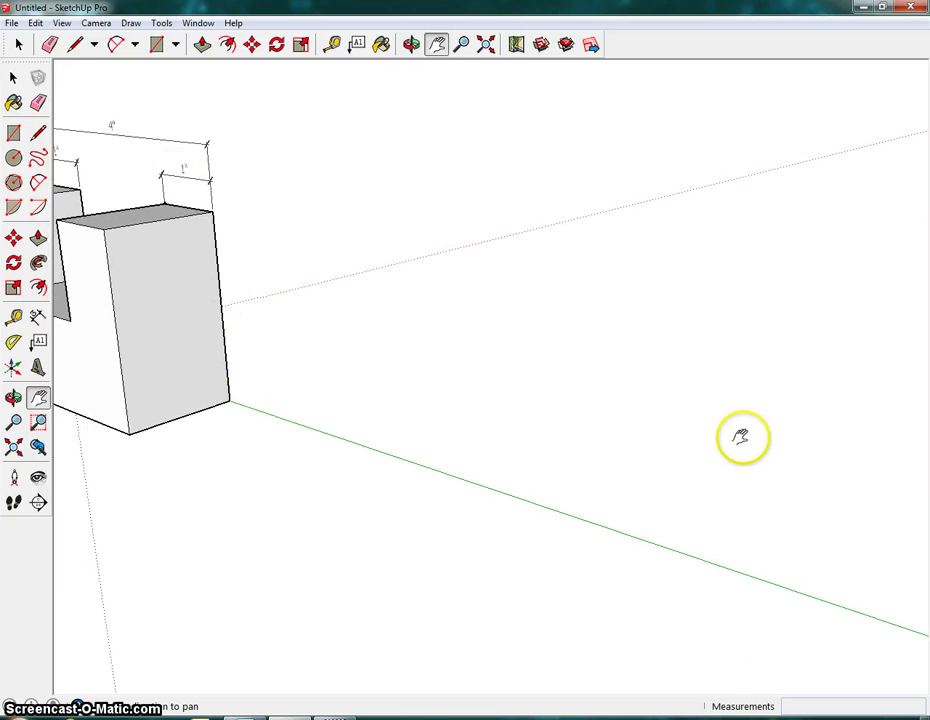
pyautogui.moveTo(741, 438); pyautogui.dragTo(515, 414)
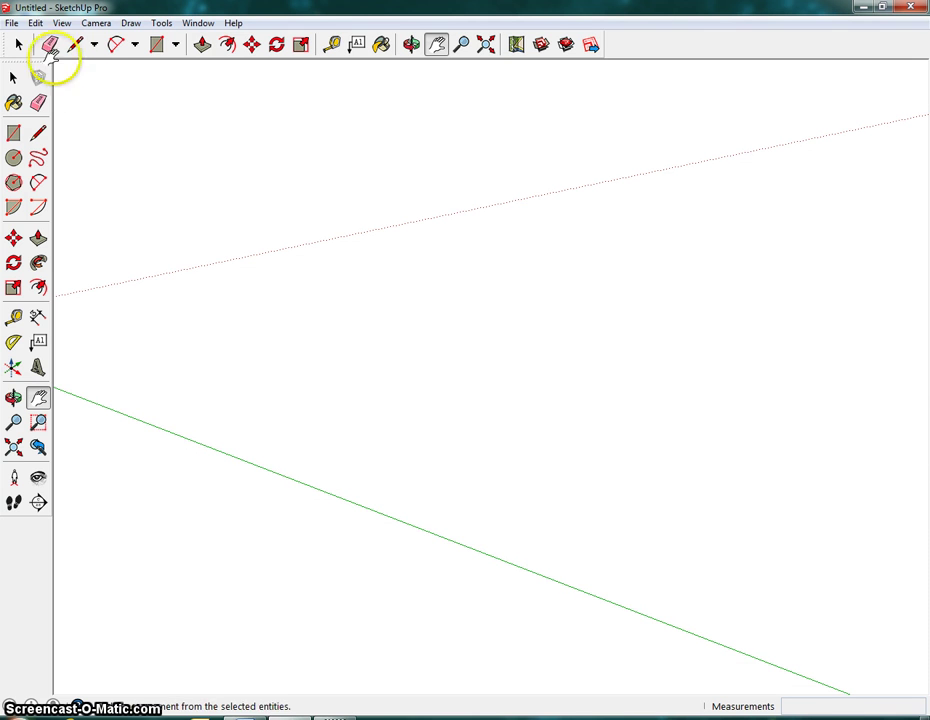
# Draw a 1.5" by 4" rectangle on the ground, checking it against the Word worksheet.
pyautogui.click(157, 46)
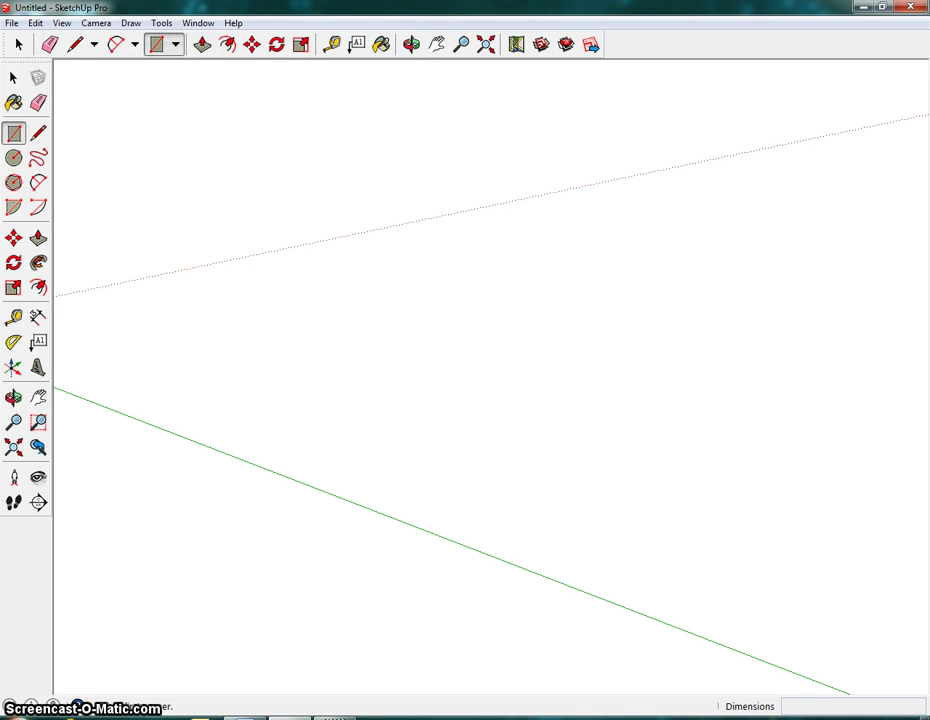
pyautogui.click(253, 716)
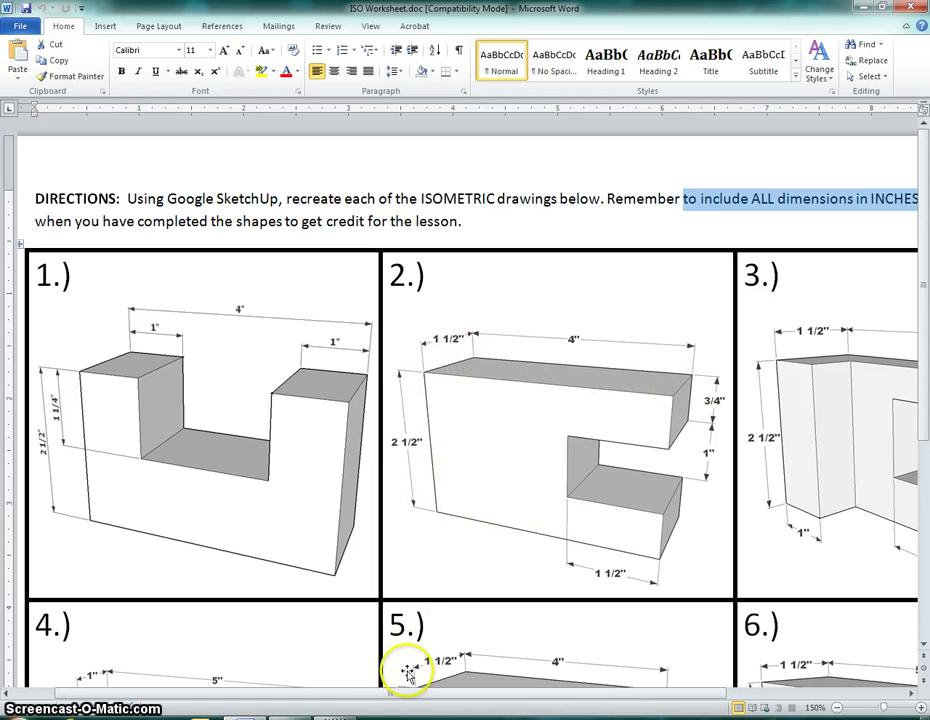
pyautogui.click(290, 714)
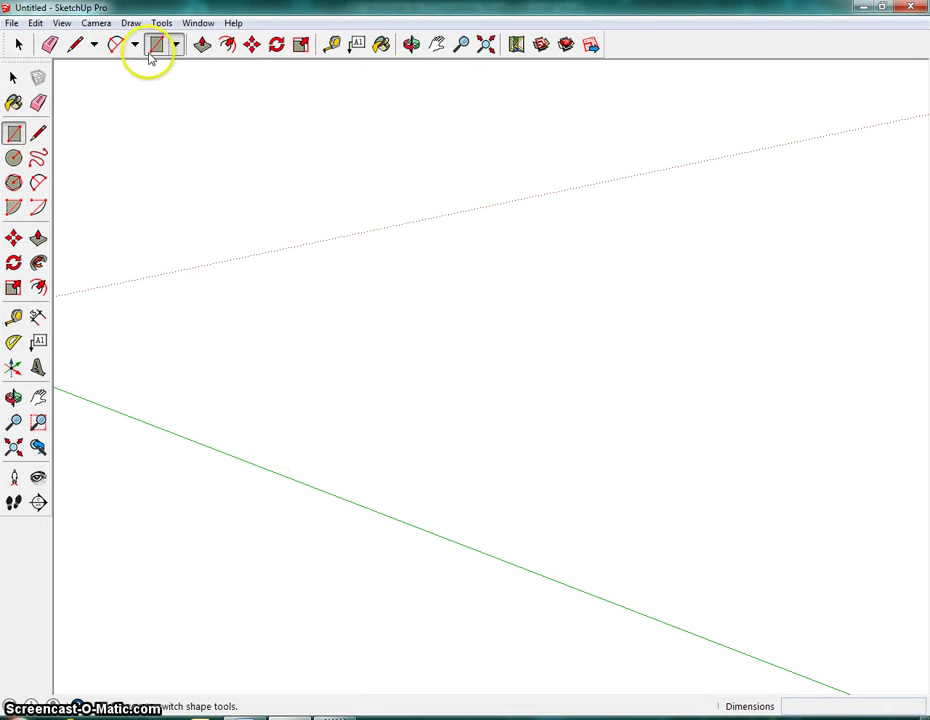
pyautogui.click(283, 377)
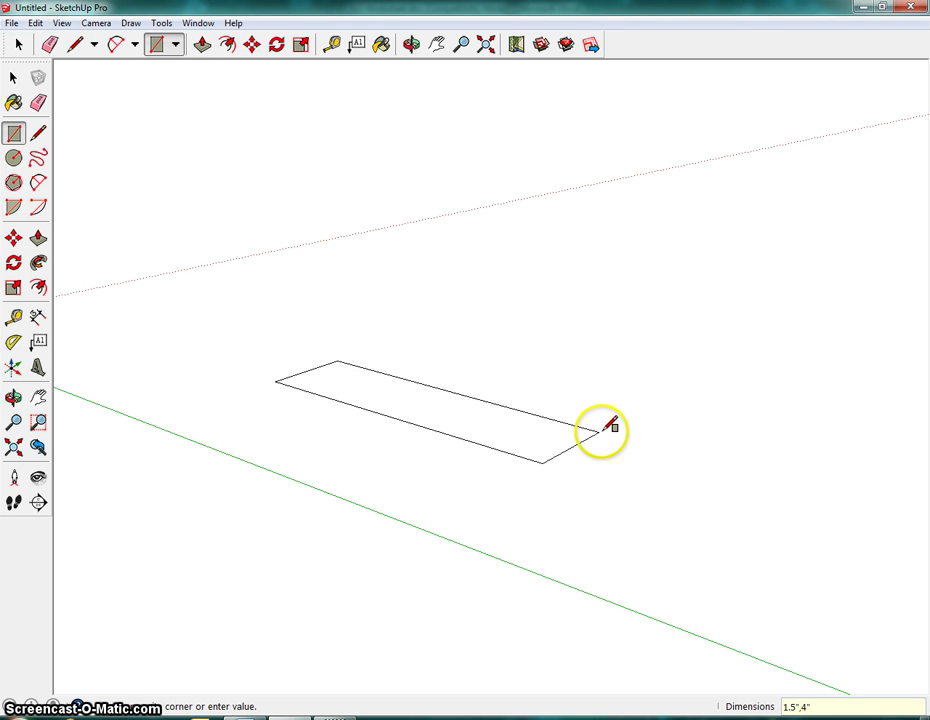
pyautogui.click(603, 429)
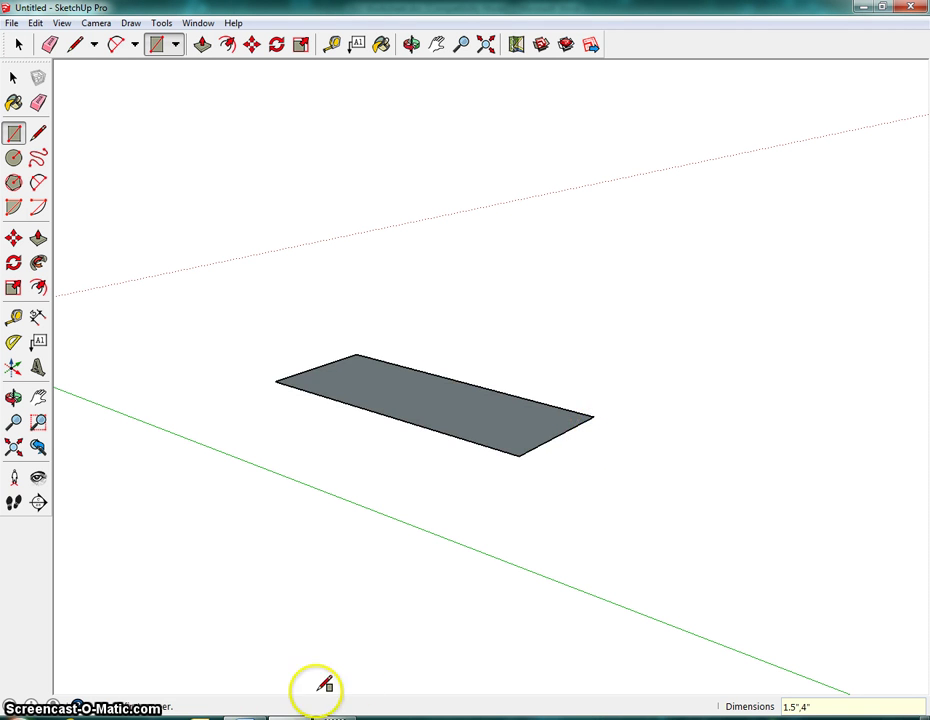
pyautogui.click(290, 716)
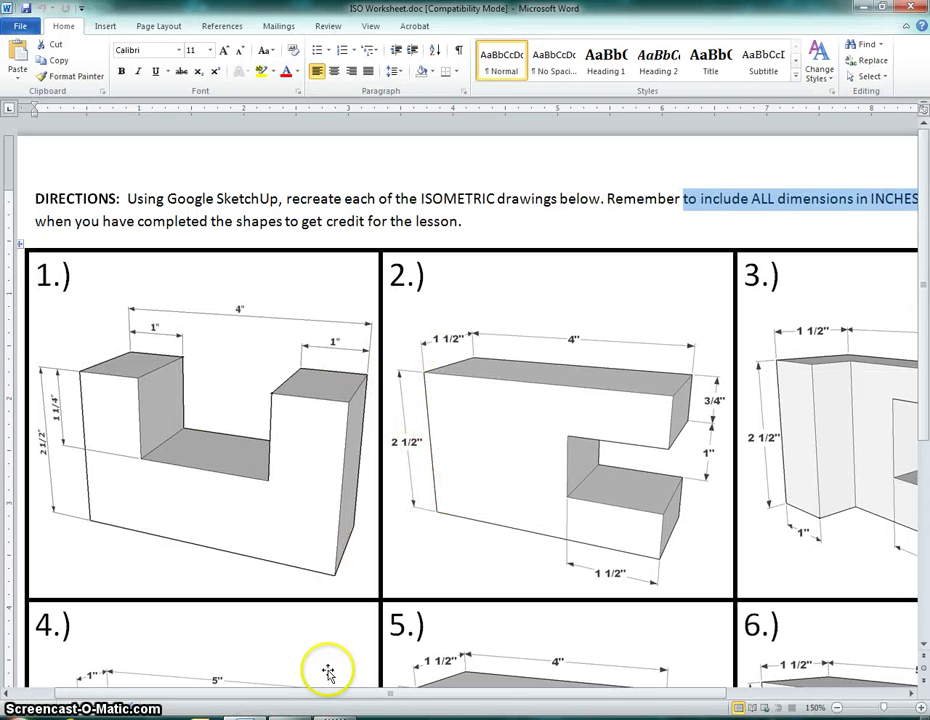
# Push/pull the rectangle up into a 2 1/2" tall box, then bring up the Word worksheet.
pyautogui.click(291, 715)
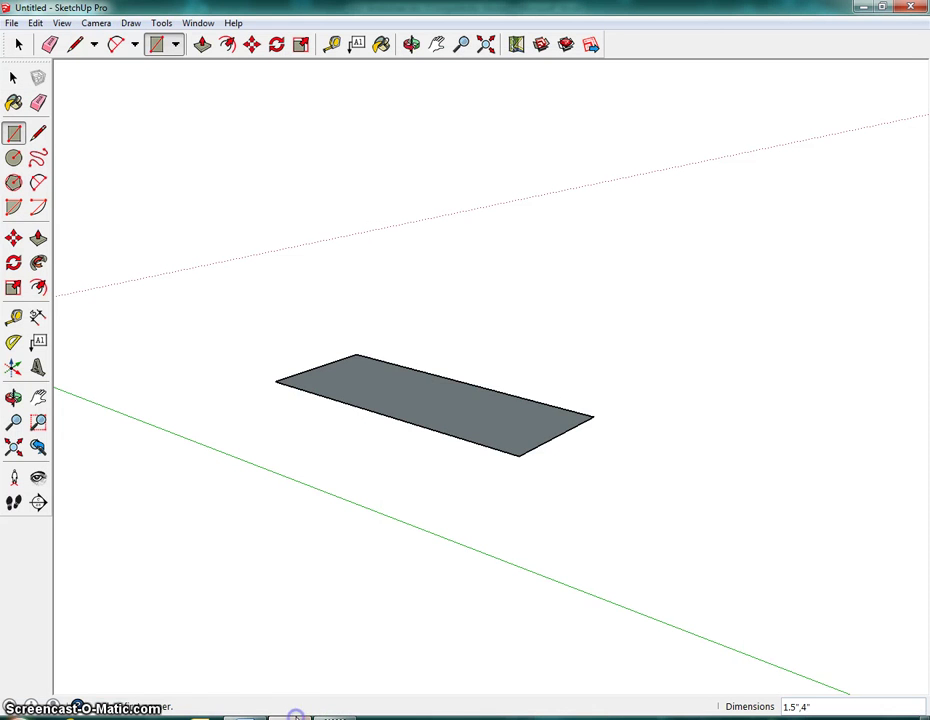
pyautogui.click(203, 46)
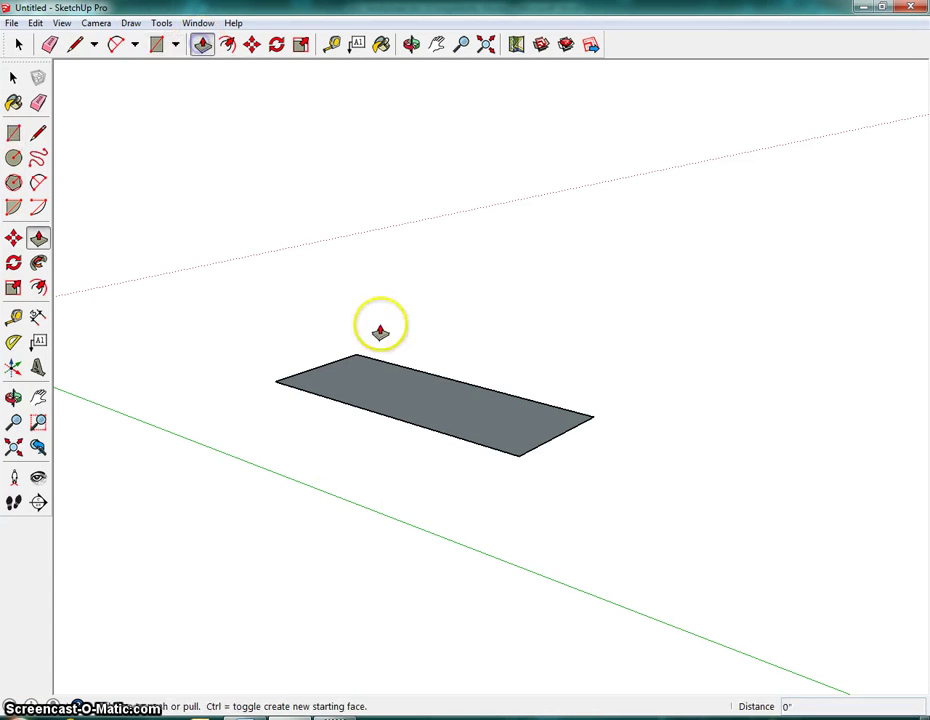
pyautogui.click(426, 409)
pyautogui.moveTo(426, 384); pyautogui.dragTo(426, 356)
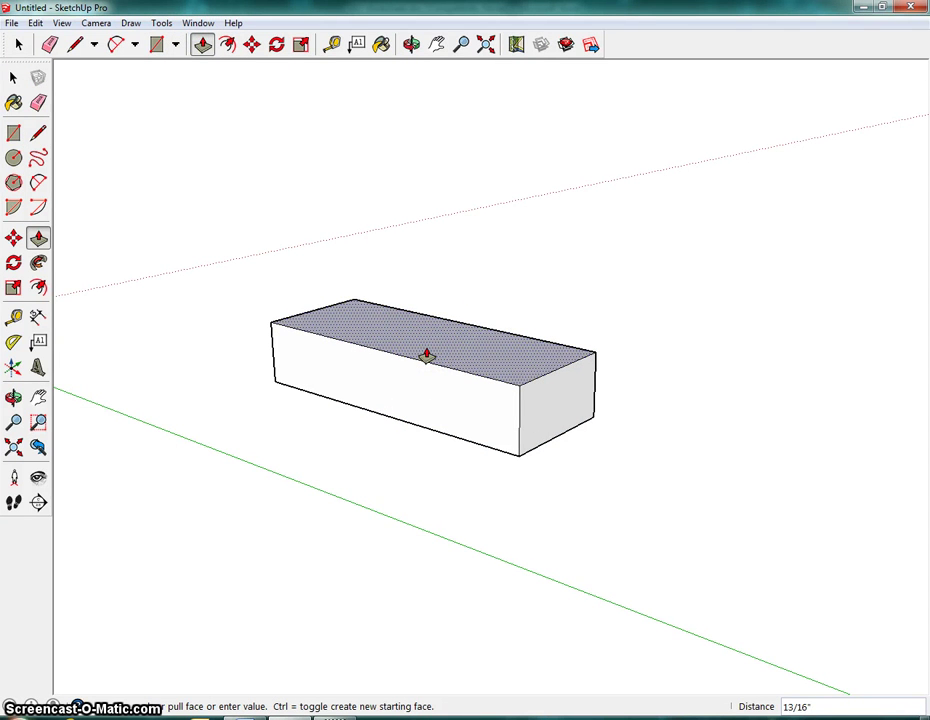
pyautogui.click(465, 305)
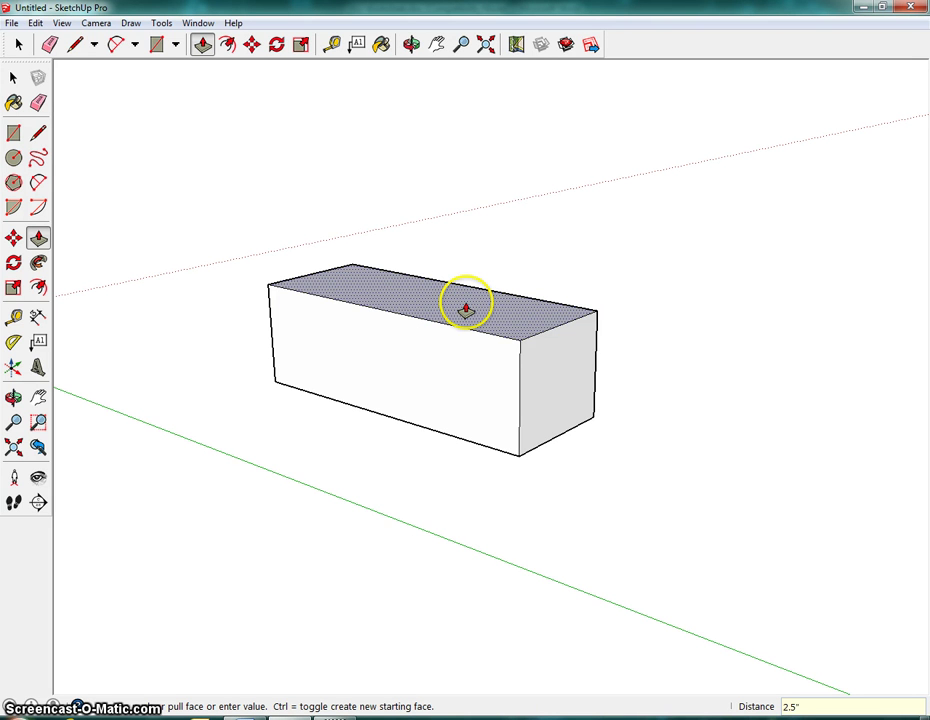
pyautogui.press('Return')
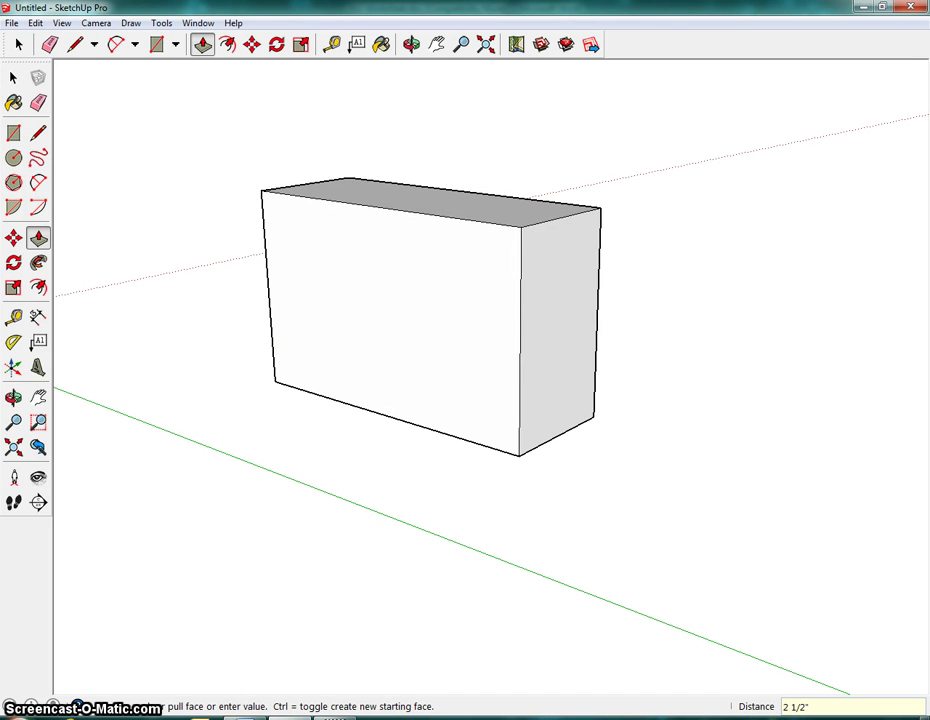
pyautogui.click(240, 712)
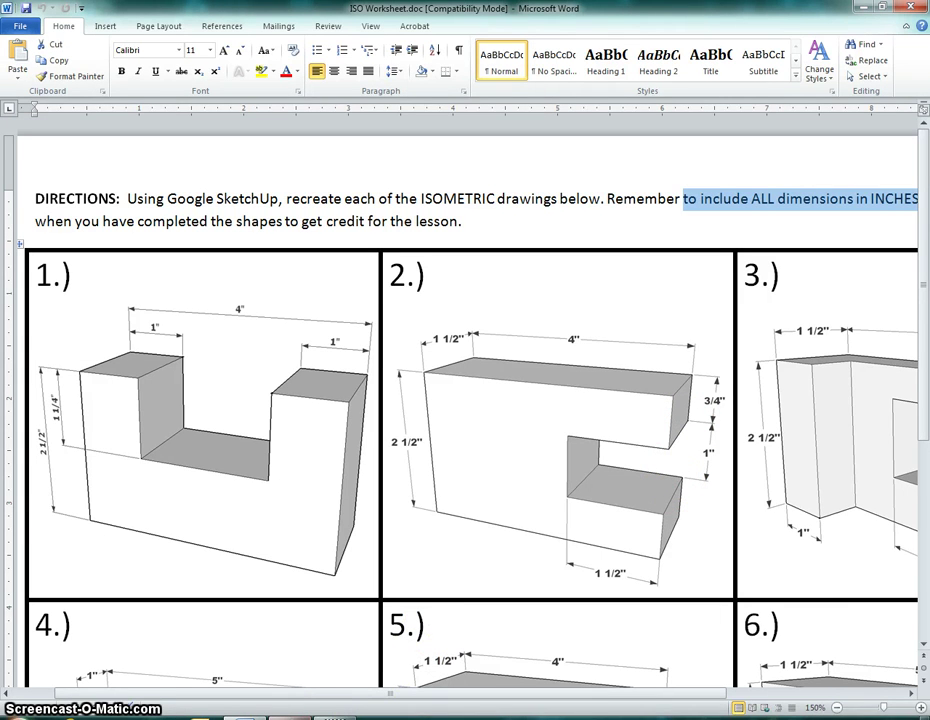
# Switch back to the SketchUp box model after reviewing worksheet drawing 1.
pyautogui.click(283, 712)
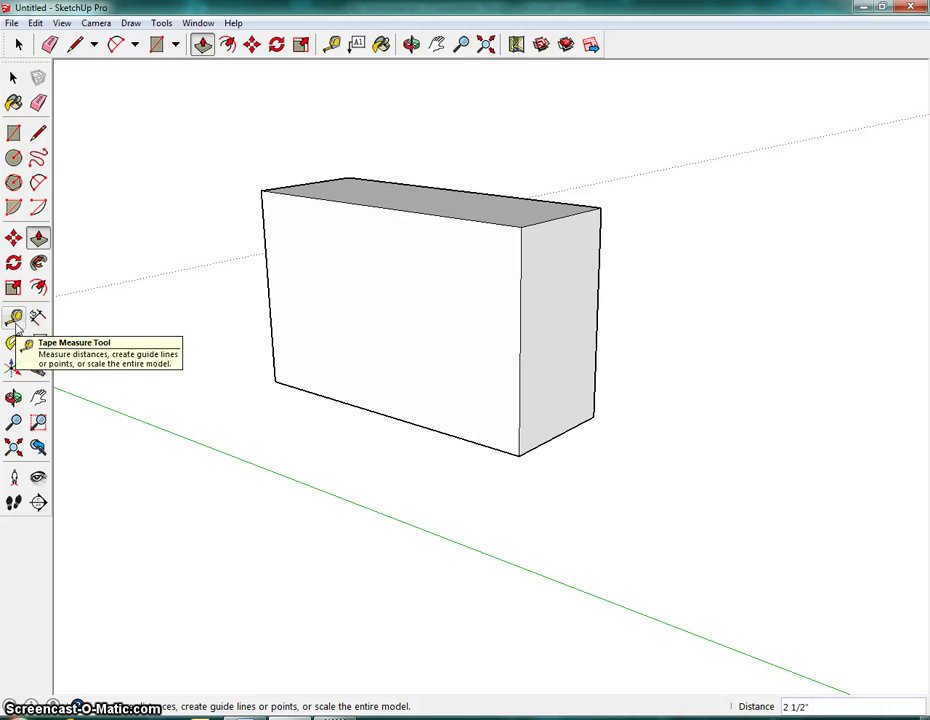
# Place Tape Measure guide points 3/4" and then 1" further down the box's right front edge.
pyautogui.click(14, 318)
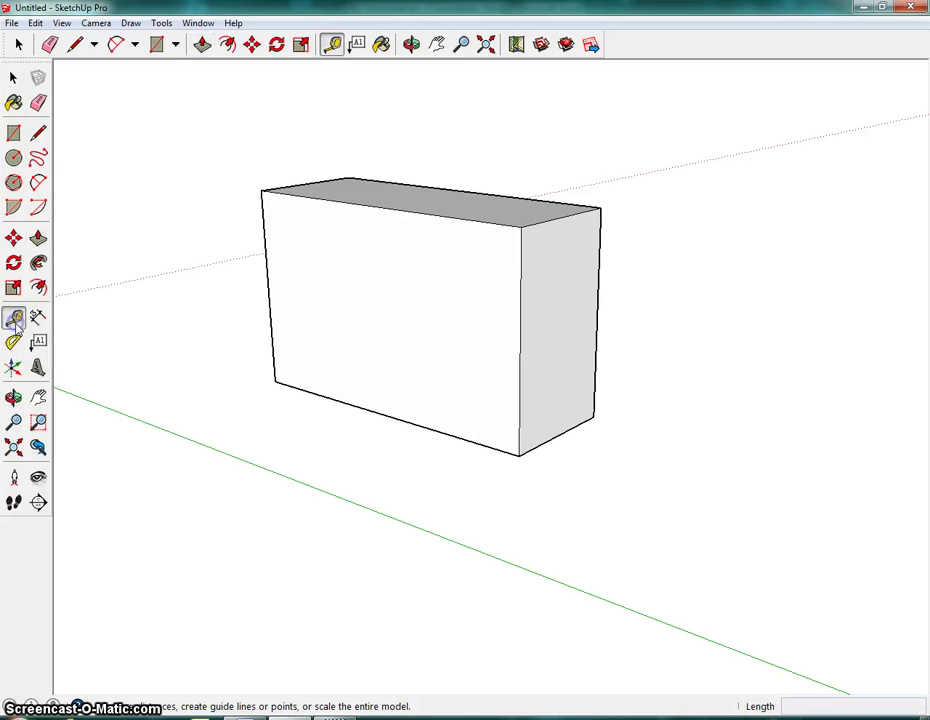
pyautogui.click(601, 208)
pyautogui.click(600, 258)
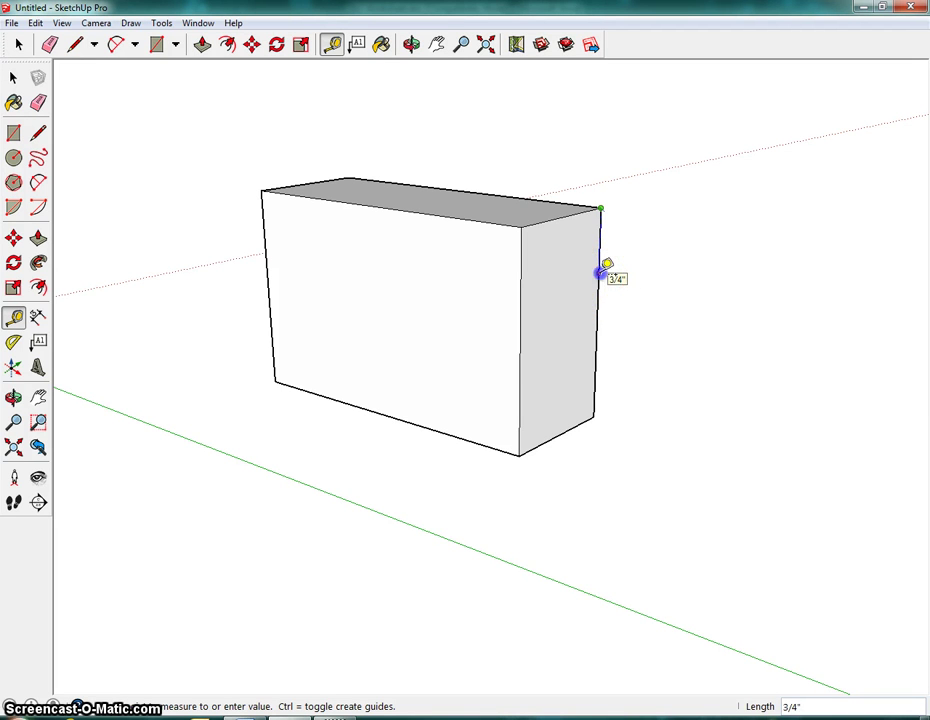
pyautogui.click(600, 272)
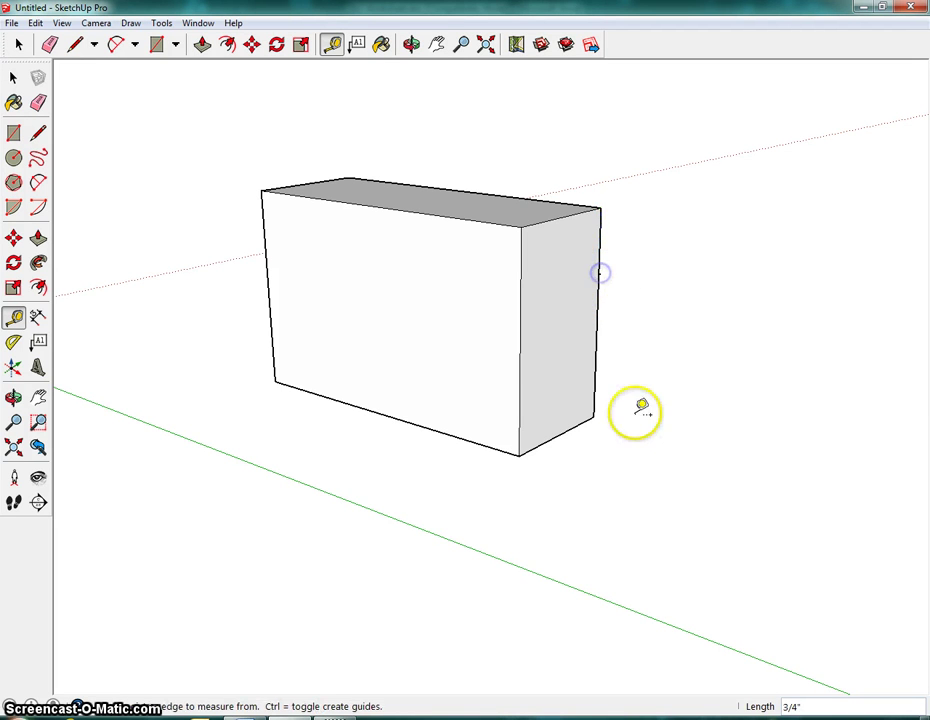
pyautogui.click(599, 274)
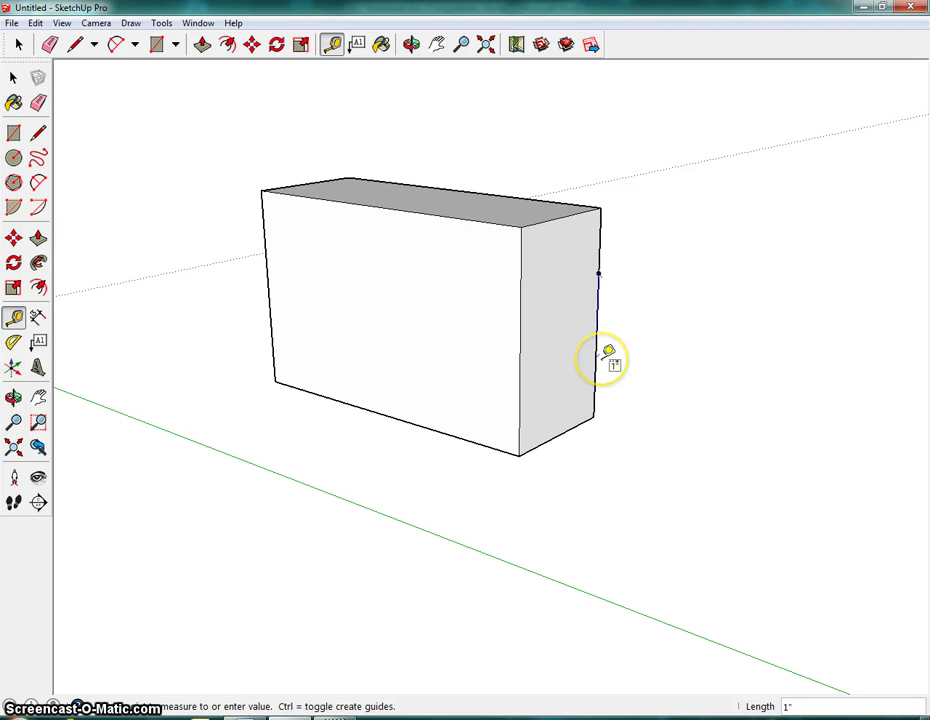
pyautogui.click(599, 356)
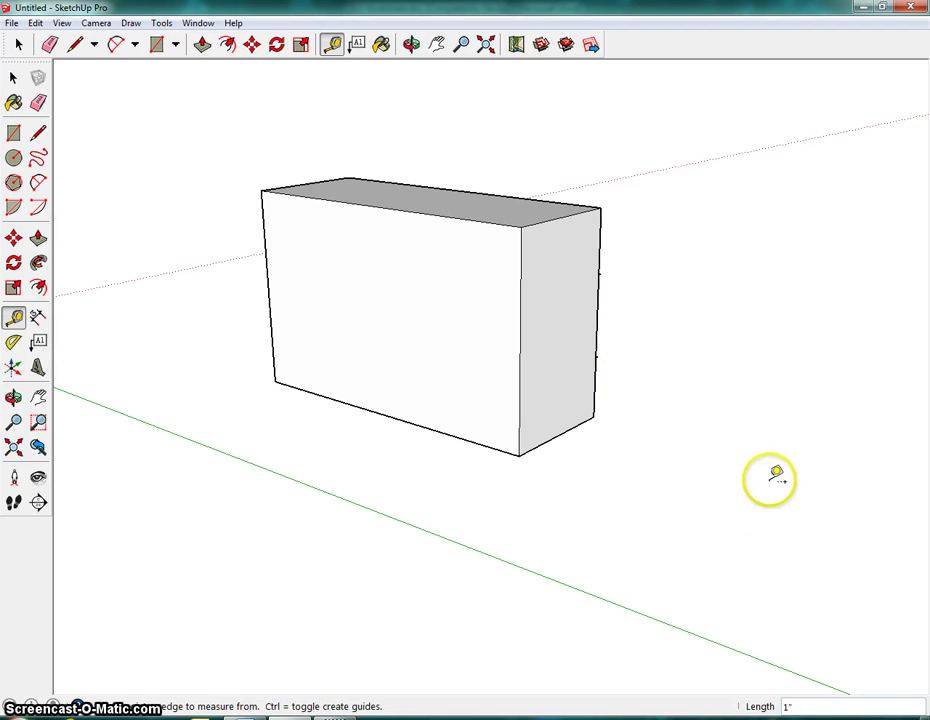
# Draw lines across the right face at both guide points, splitting it into three bands.
pyautogui.click(75, 45)
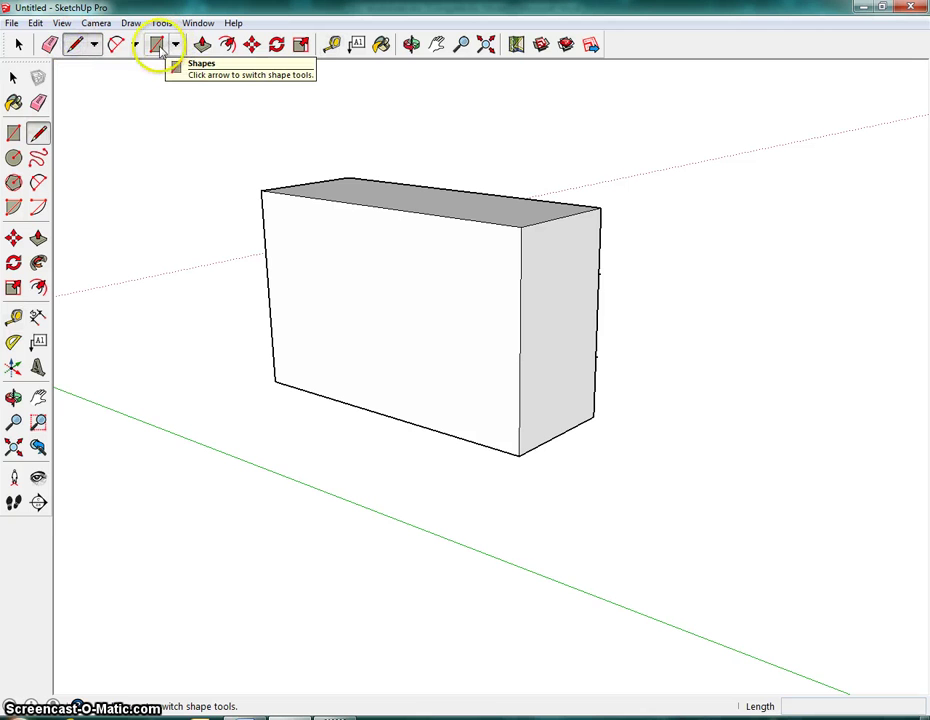
pyautogui.click(598, 272)
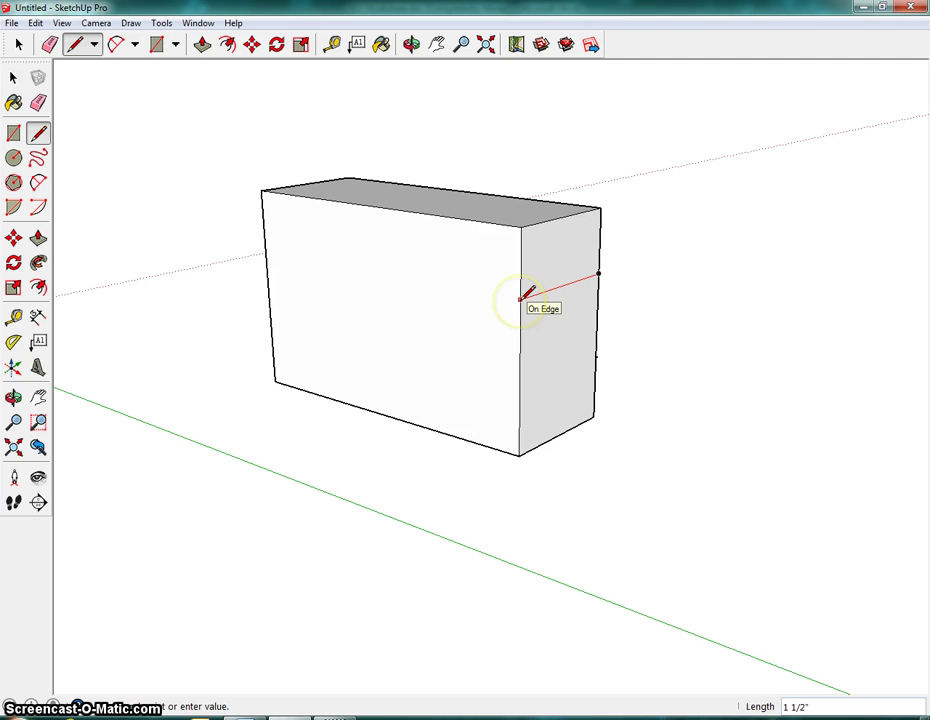
pyautogui.click(596, 357)
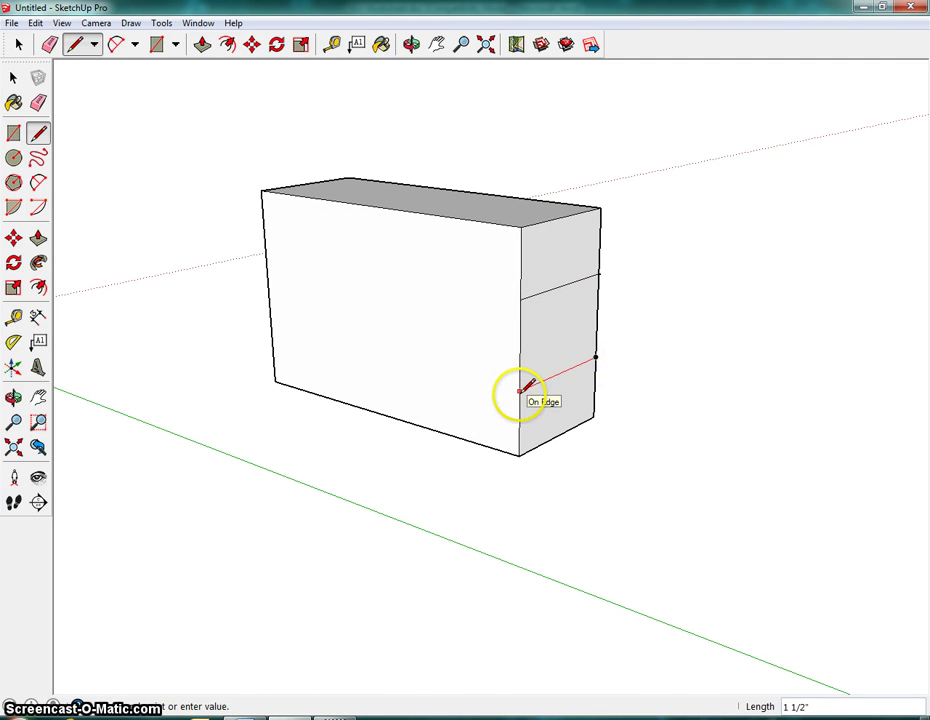
pyautogui.click(521, 381)
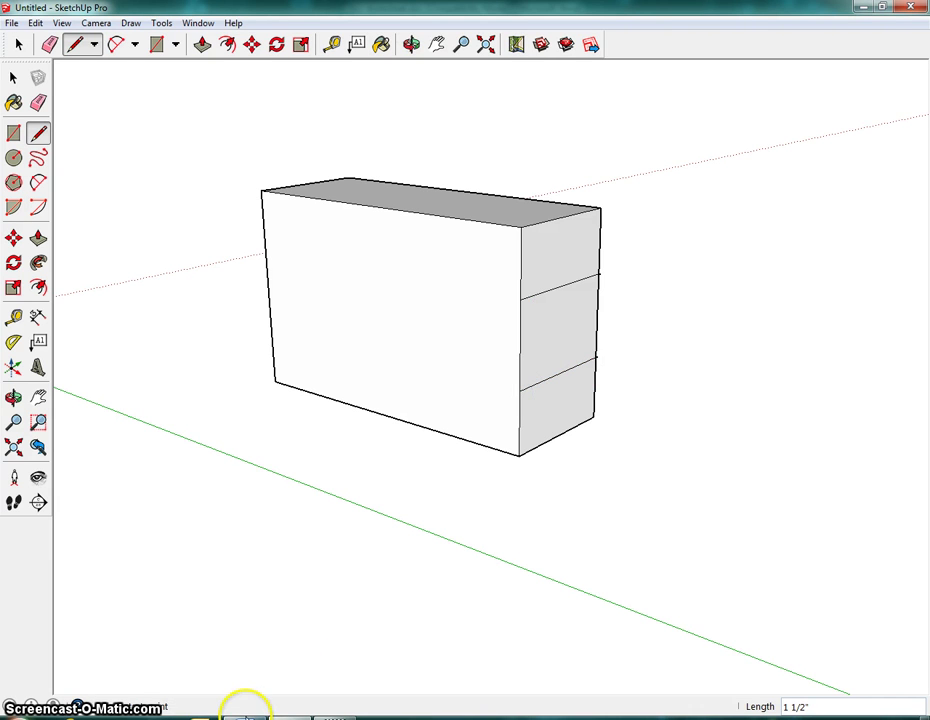
pyautogui.click(243, 716)
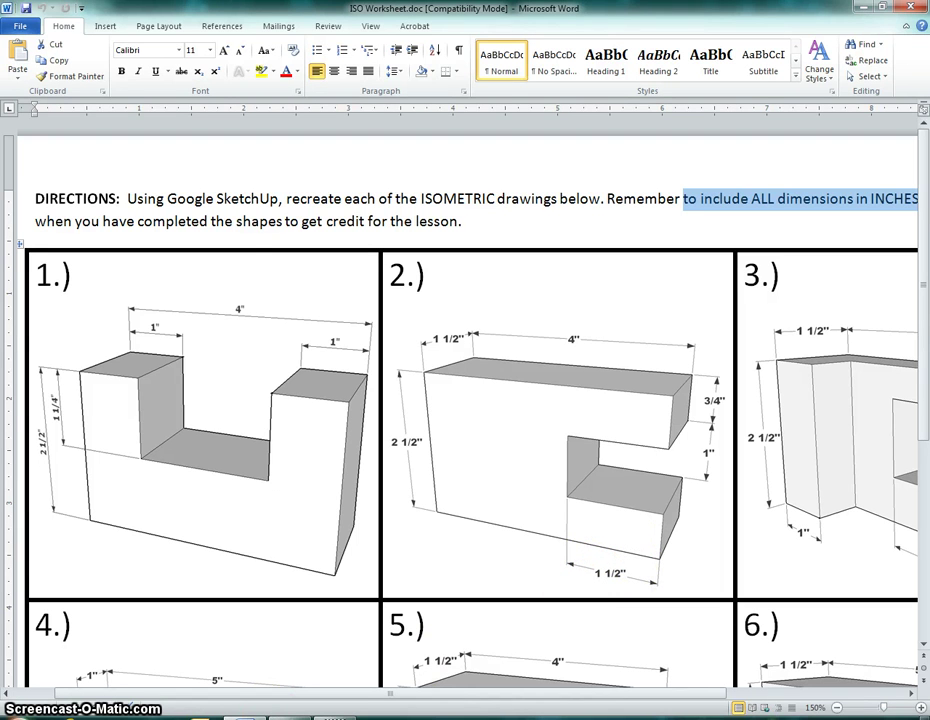
pyautogui.click(300, 716)
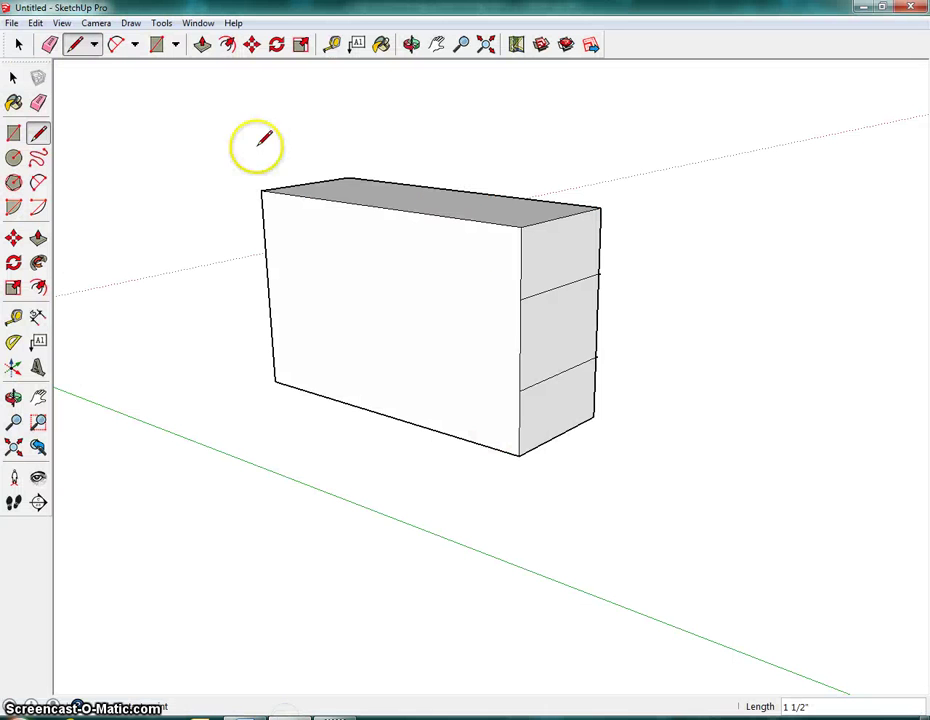
# Push the right face's middle band 1.5" into the block and orbit to check the notch.
pyautogui.click(202, 44)
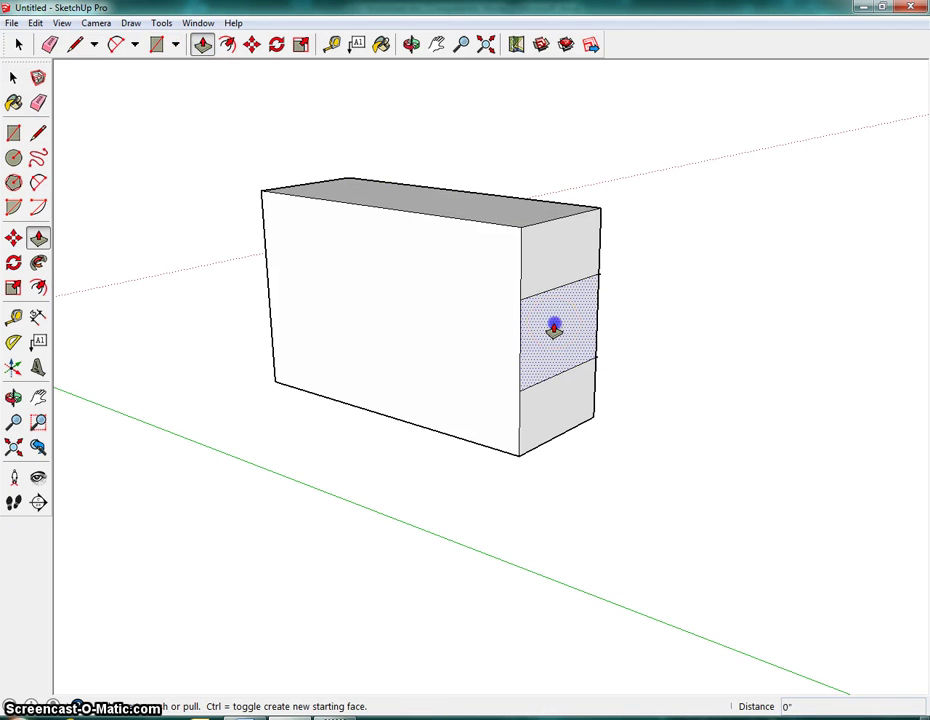
pyautogui.moveTo(554, 328); pyautogui.dragTo(518, 319)
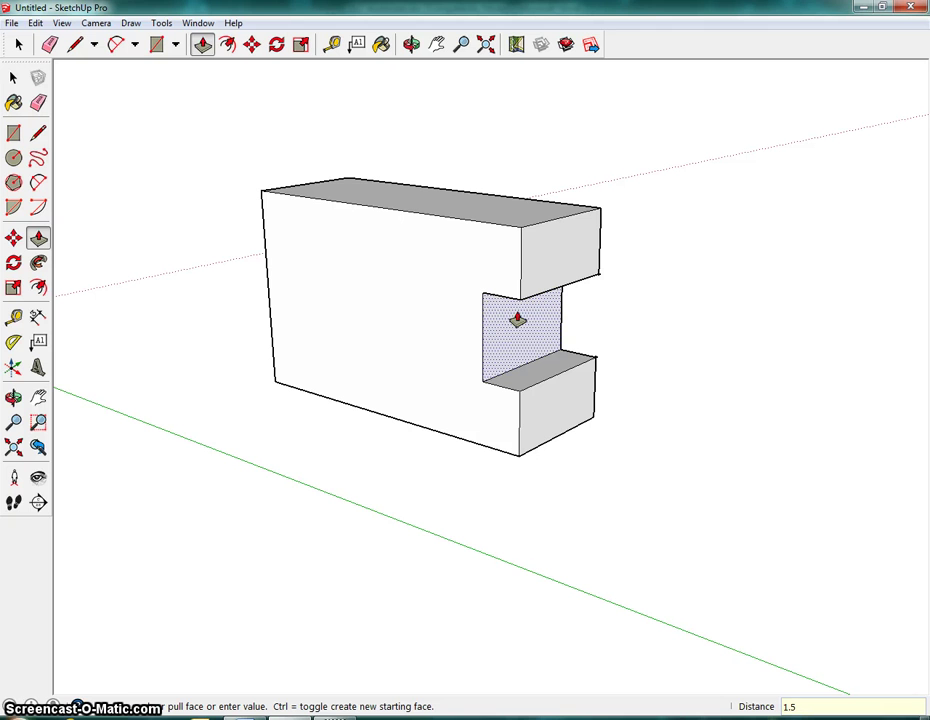
pyautogui.write('1.5')
pyautogui.press('Return')
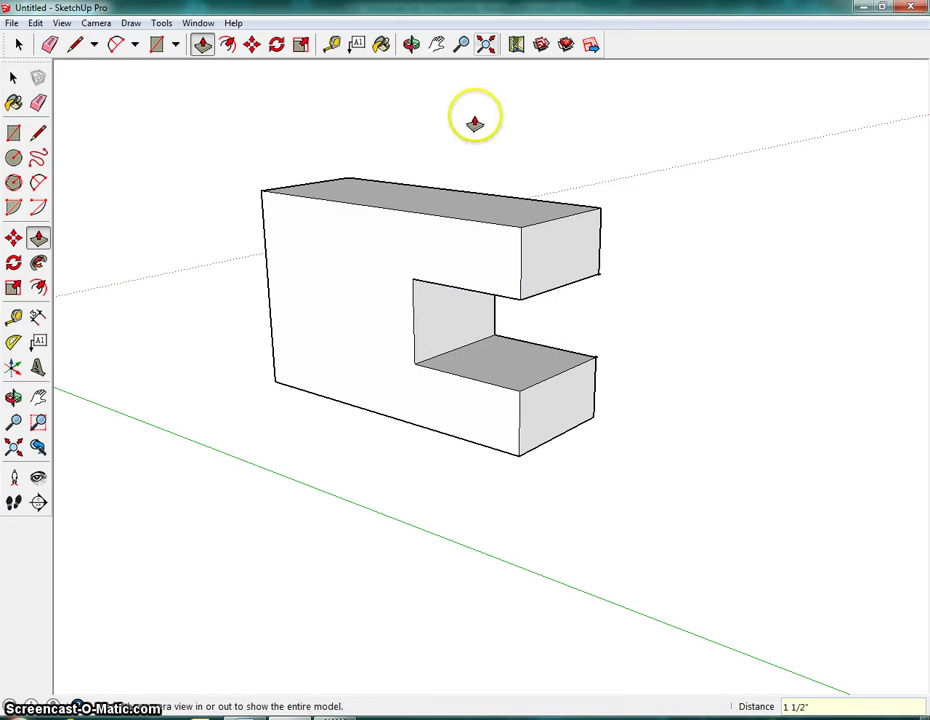
pyautogui.moveTo(563, 367); pyautogui.dragTo(573, 392, button='middle')
pyautogui.click(552, 446)
pyautogui.click(131, 234)
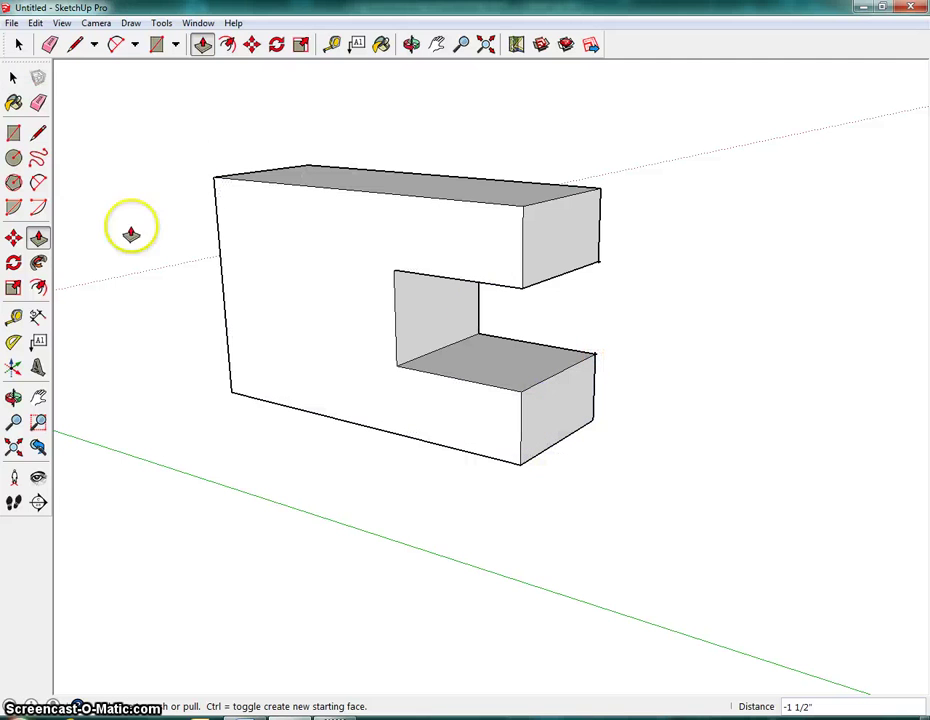
# Dimension the upper block's 1 1/2" width, 4" length, and the notch's 3/4" and 1" heights.
pyautogui.click(38, 318)
pyautogui.moveTo(213, 177); pyautogui.dragTo(597, 147)
pyautogui.click(307, 136)
pyautogui.click(600, 189)
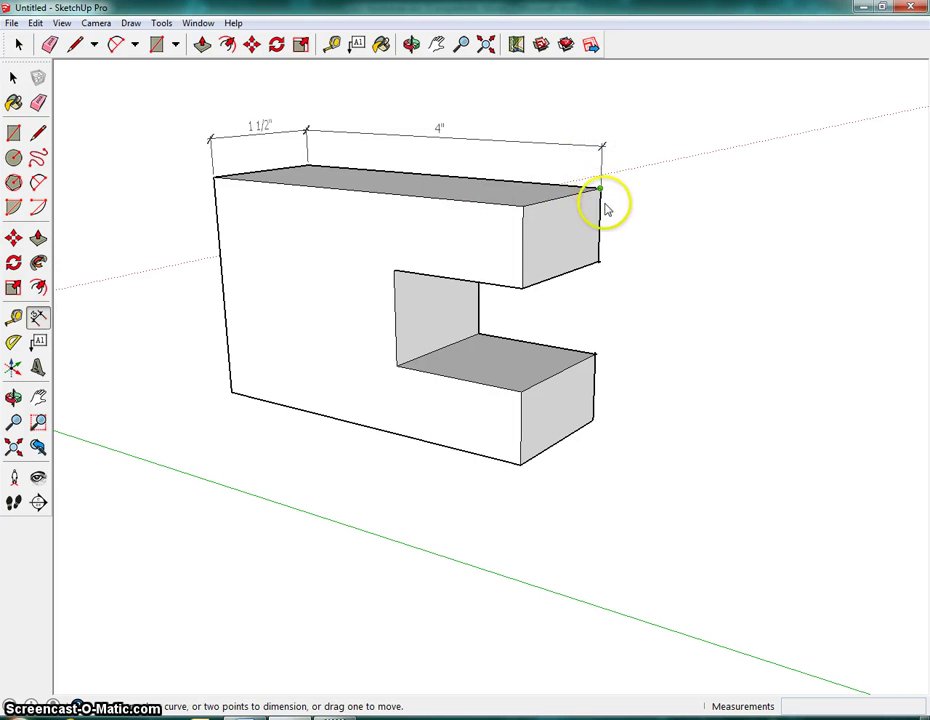
pyautogui.click(620, 260)
pyautogui.click(598, 264)
pyautogui.click(596, 356)
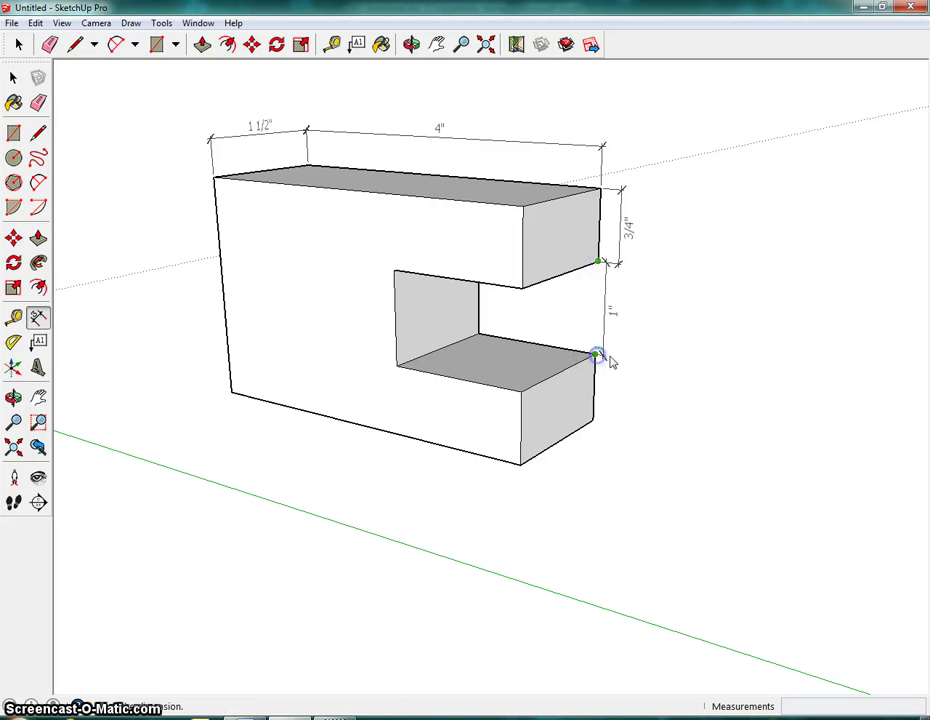
pyautogui.click(616, 361)
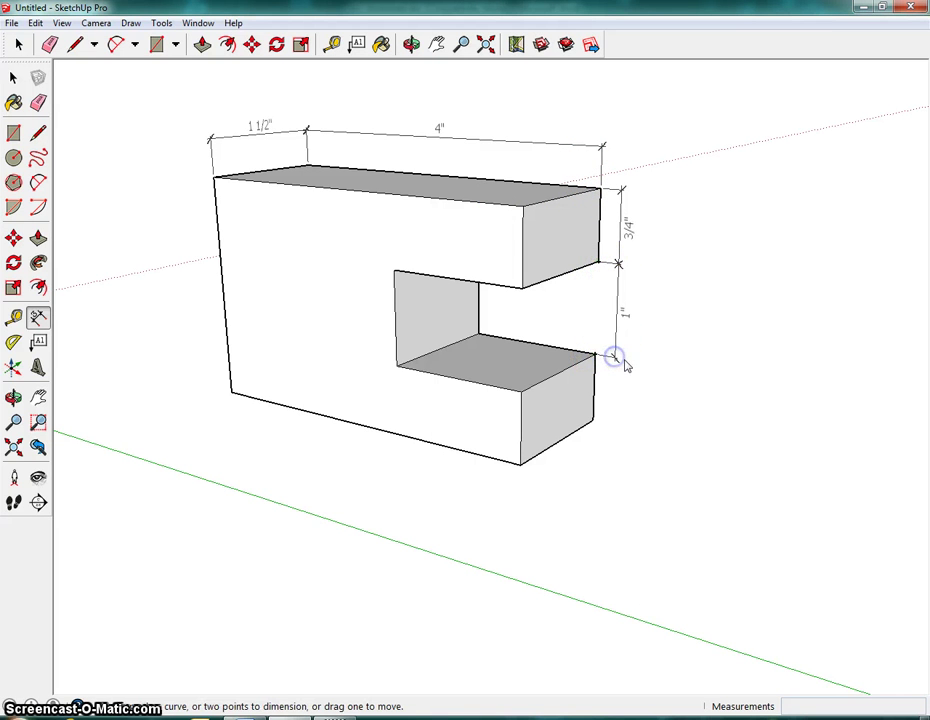
# Add the lower block's 1 1/2" width dimension and the 2 1/2" overall height.
pyautogui.click(397, 367)
pyautogui.click(520, 392)
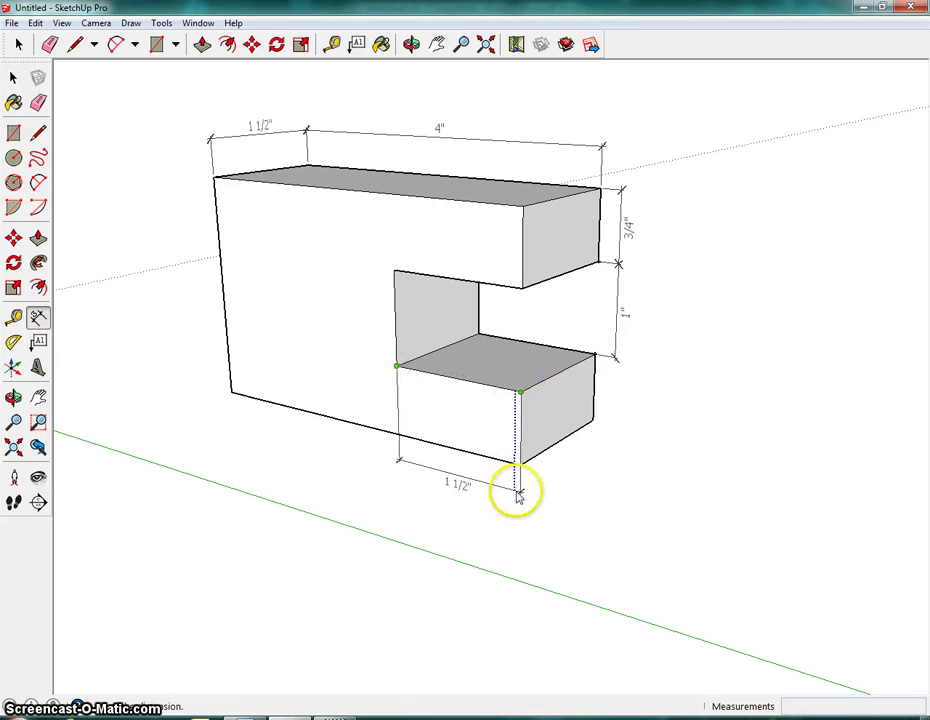
pyautogui.click(519, 494)
pyautogui.click(230, 392)
pyautogui.click(214, 177)
pyautogui.click(180, 177)
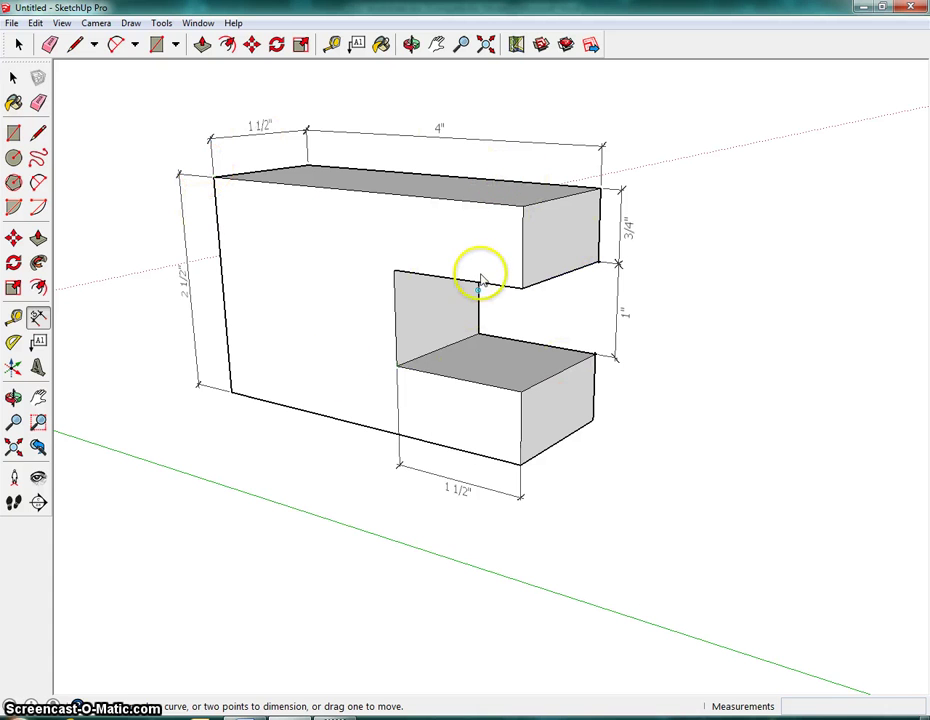